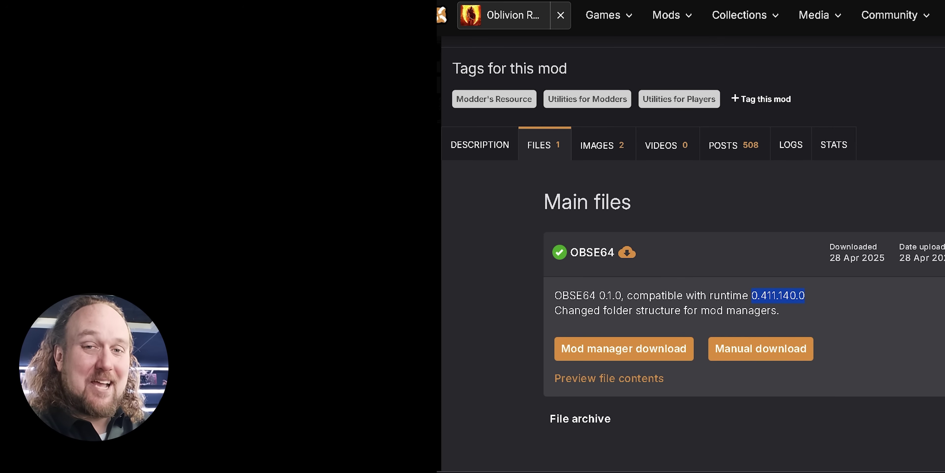
- Open the game's installation folder at Steam\steamapps\common\Oblivion Remastered
{"action": "left_click", "coordinate": [55, 106]}
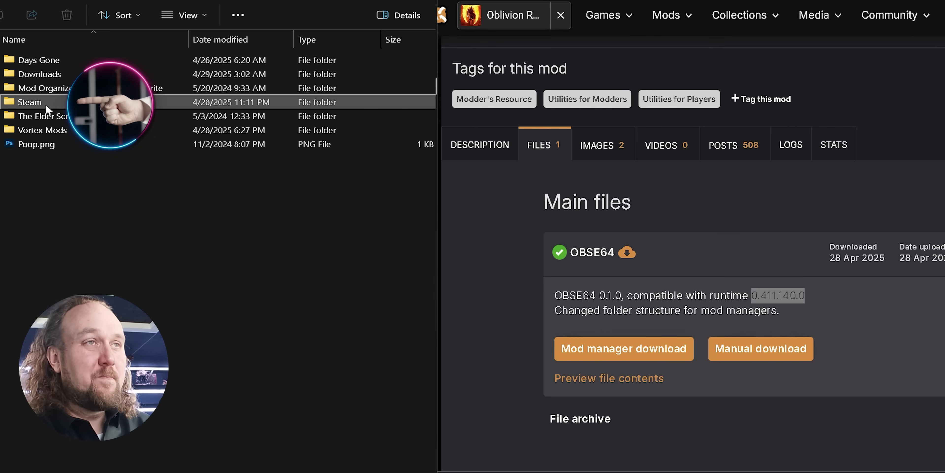
{"action": "double_click", "coordinate": [46, 104]}
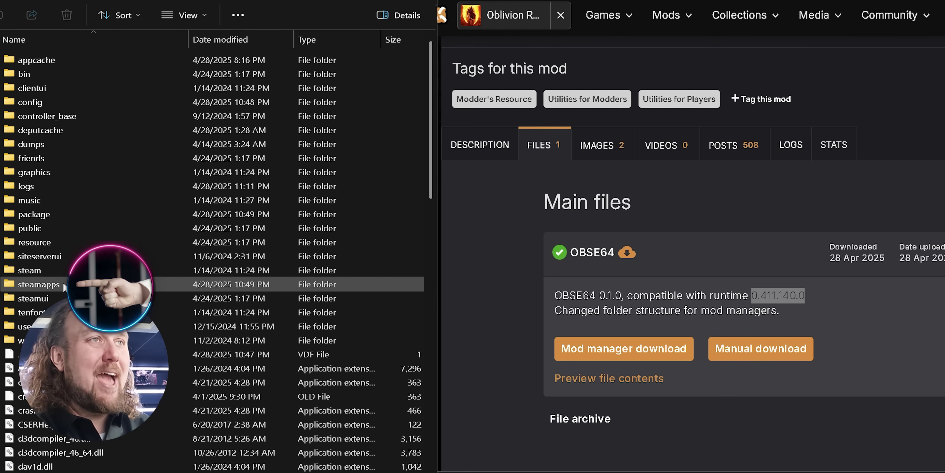
{"action": "double_click", "coordinate": [64, 285]}
{"action": "double_click", "coordinate": [37, 59]}
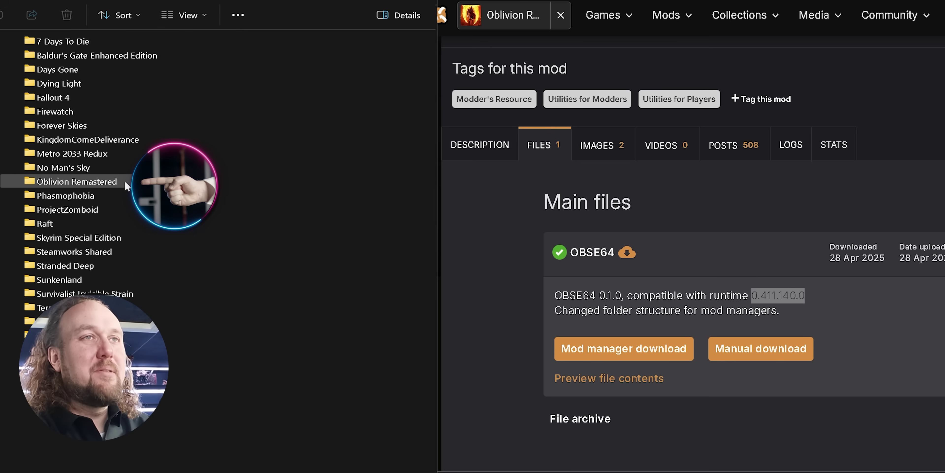
{"action": "double_click", "coordinate": [125, 181]}
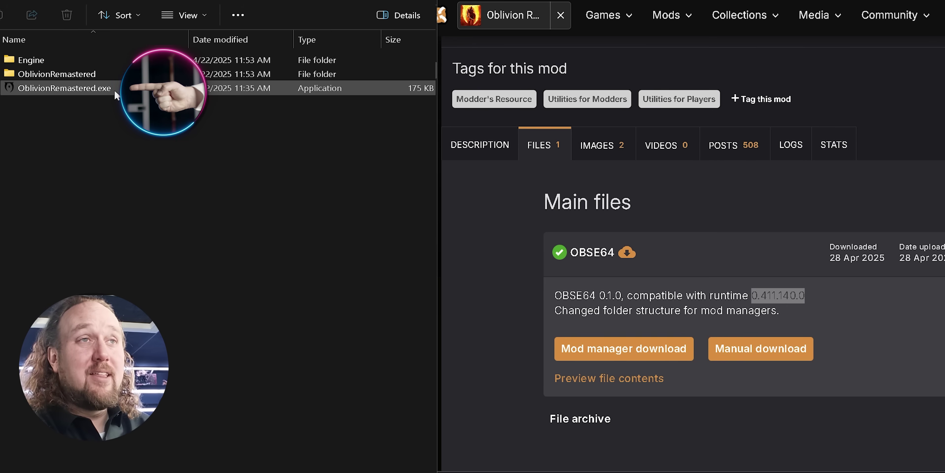
- Check whether file name extensions are set to show in the game folder
{"action": "right_click", "coordinate": [114, 91]}
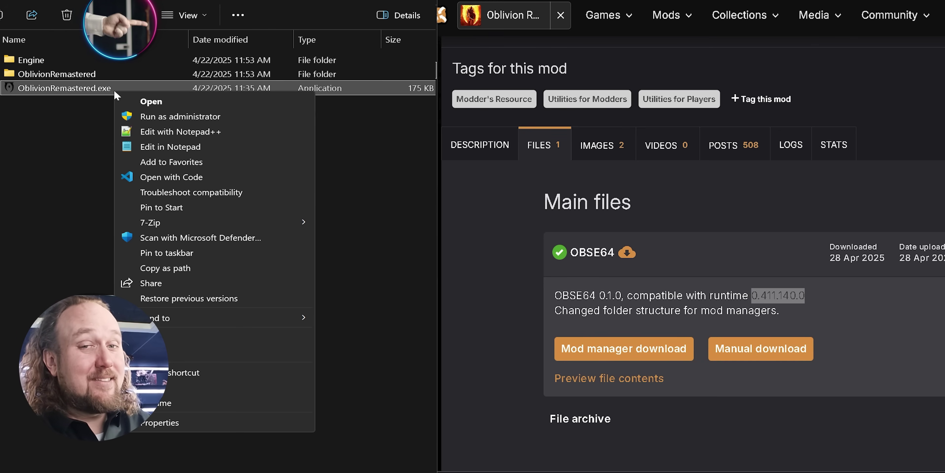
{"action": "left_click", "coordinate": [204, 20]}
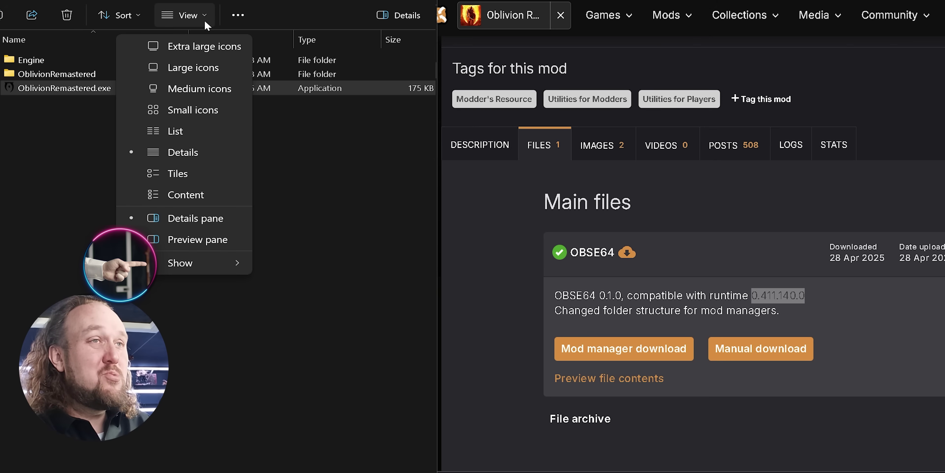
{"action": "mouse_move", "coordinate": [235, 262]}
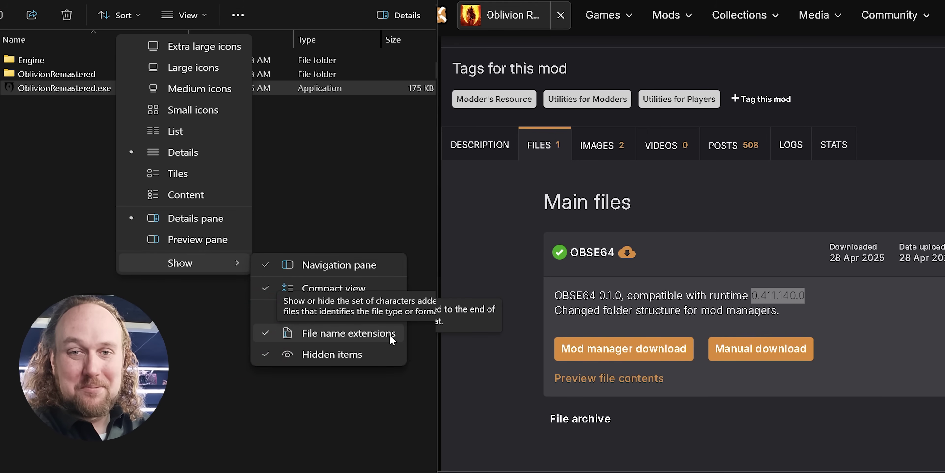
- Check the product version of OblivionRemastered.exe in its detailed file properties against the runtime version listed for OBSE64
{"action": "right_click", "coordinate": [120, 89]}
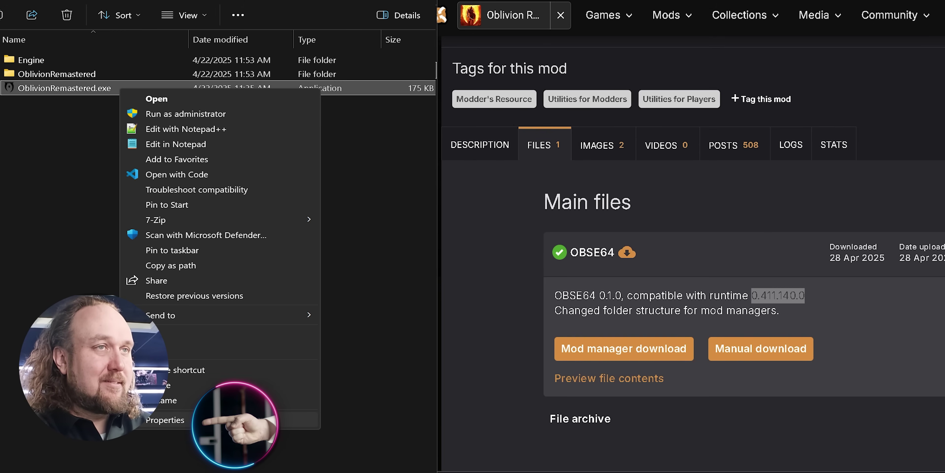
{"action": "left_click", "coordinate": [164, 420]}
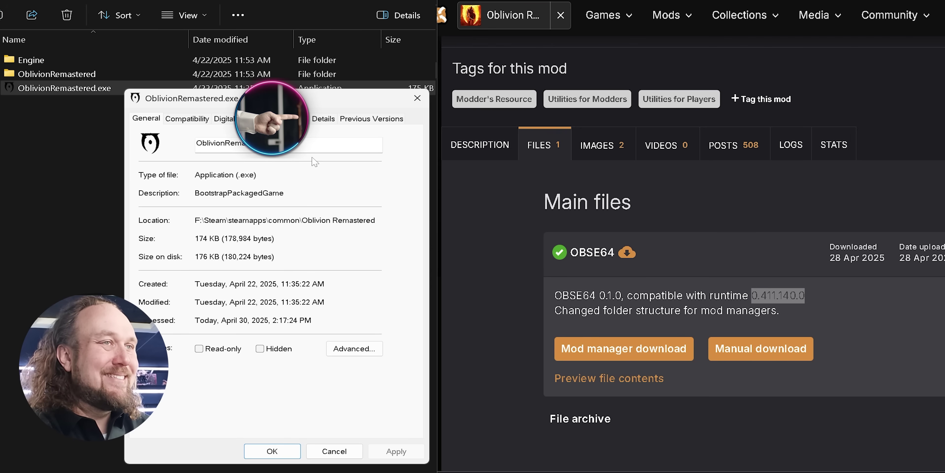
{"action": "left_click", "coordinate": [323, 119]}
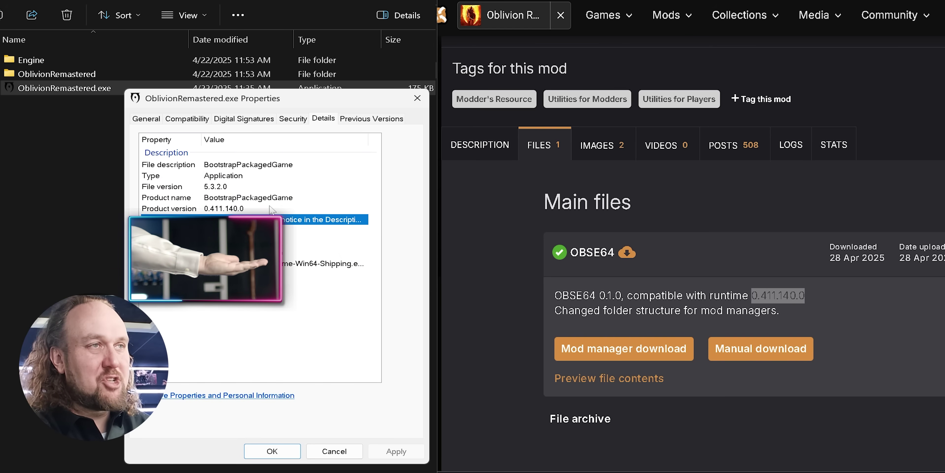
{"action": "left_click", "coordinate": [255, 208]}
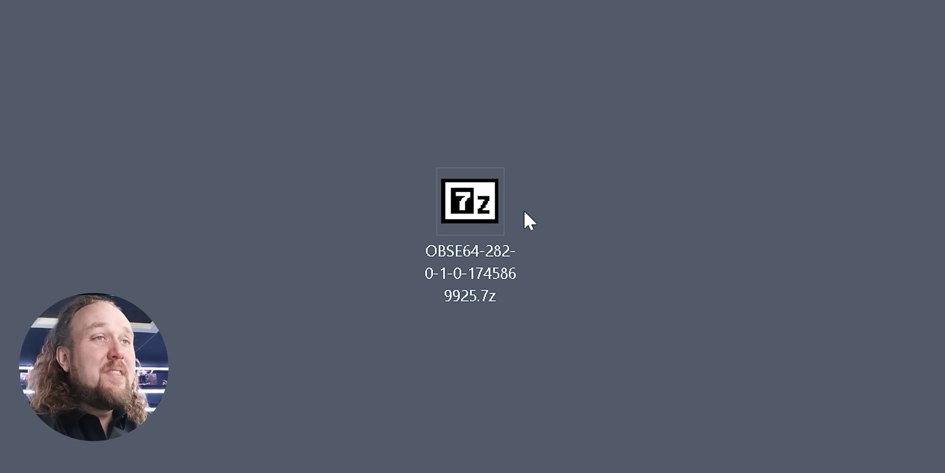
- Open the downloaded OBSE64 archive and copy its contents into Oblivion Remastered\OblivionRemastered\Binaries\Win64
{"action": "double_click", "coordinate": [463, 209]}
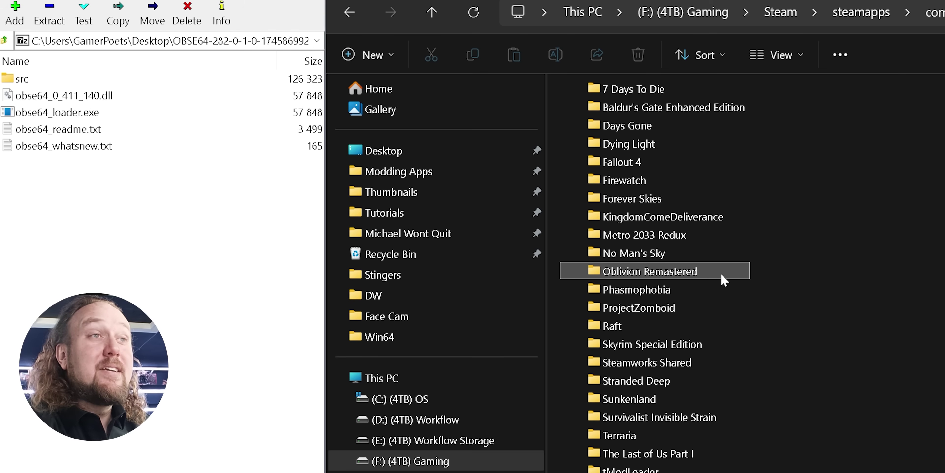
{"action": "left_click", "coordinate": [717, 275]}
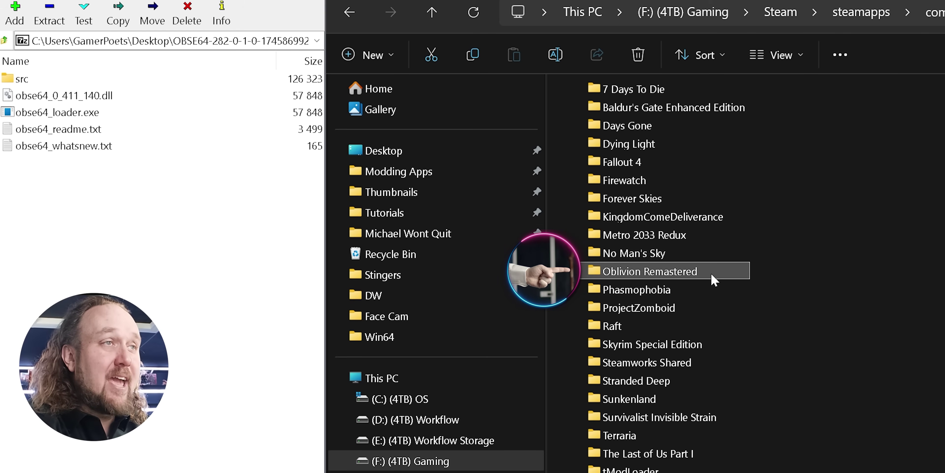
{"action": "double_click", "coordinate": [714, 279]}
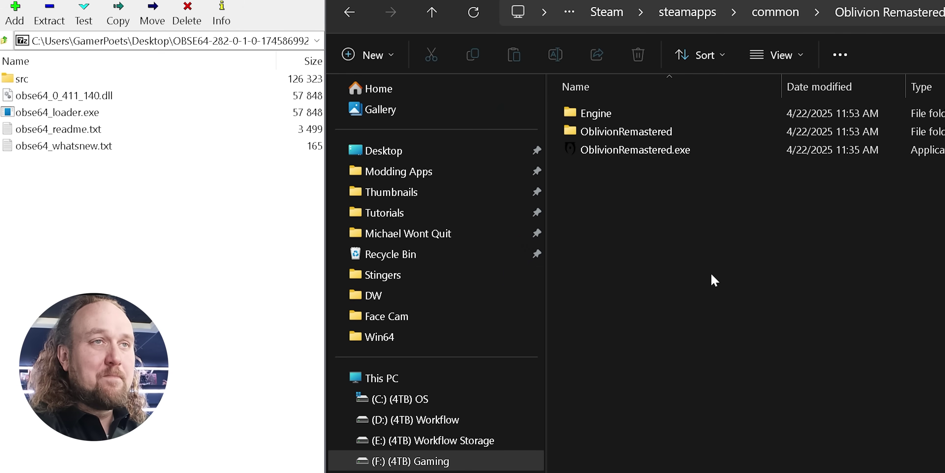
{"action": "double_click", "coordinate": [692, 136]}
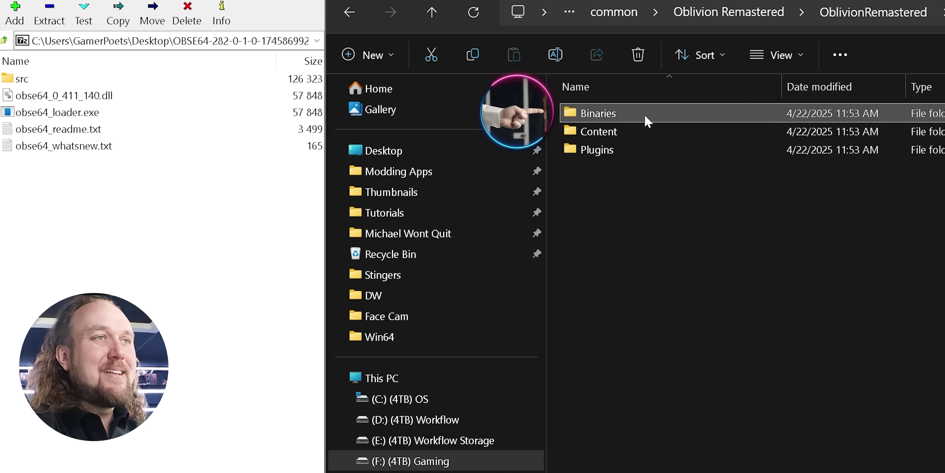
{"action": "double_click", "coordinate": [646, 114]}
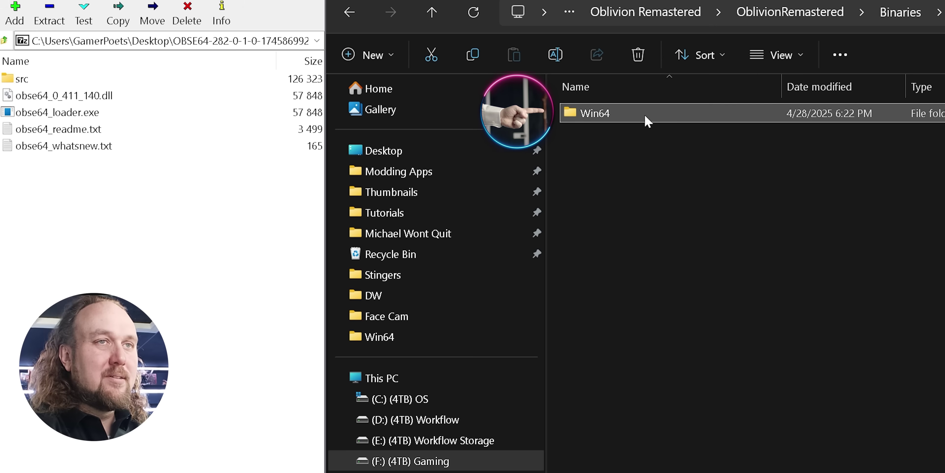
{"action": "double_click", "coordinate": [644, 114]}
{"action": "left_click_drag", "start_coordinate": [120, 226], "coordinate": [19, 82]}
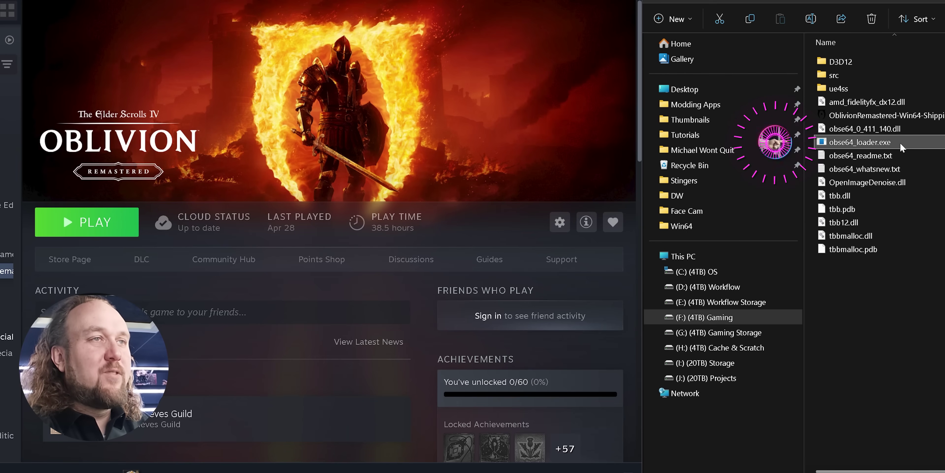
- Launch obse64_loader.exe from the Win64 folder and create a desktop shortcut to it
{"action": "double_click", "coordinate": [901, 146]}
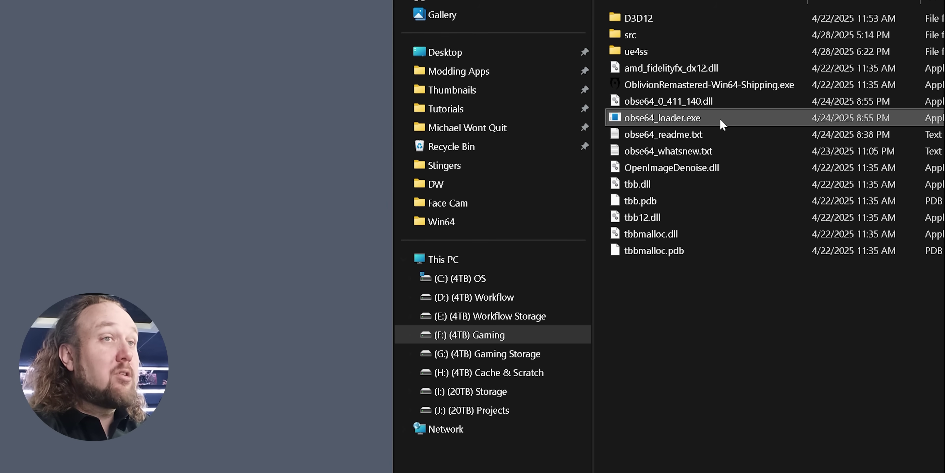
{"action": "right_click", "coordinate": [721, 123]}
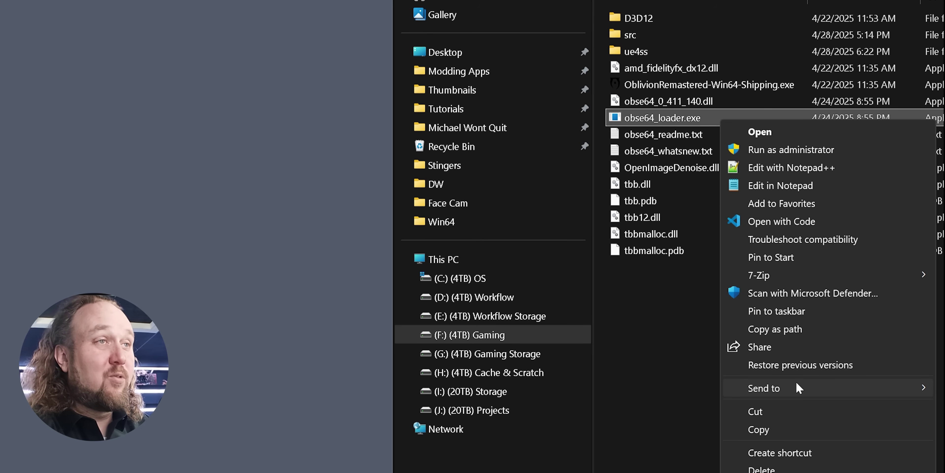
{"action": "mouse_move", "coordinate": [799, 388]}
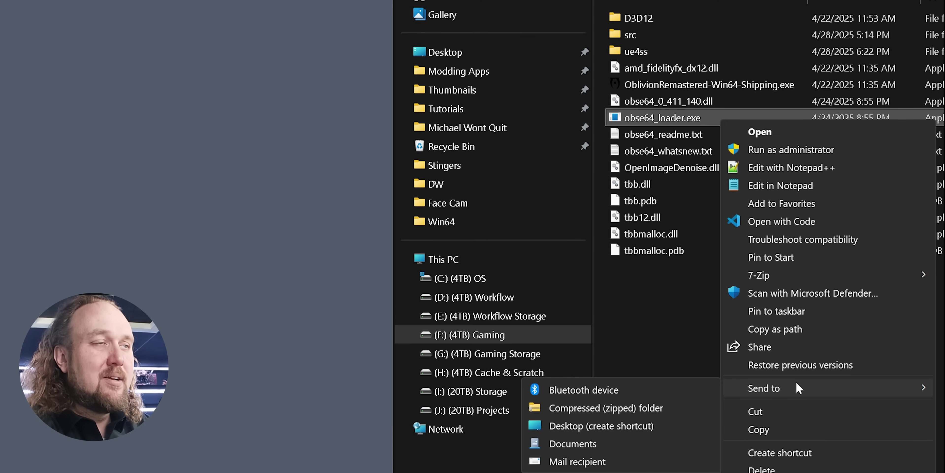
{"action": "left_click", "coordinate": [672, 425]}
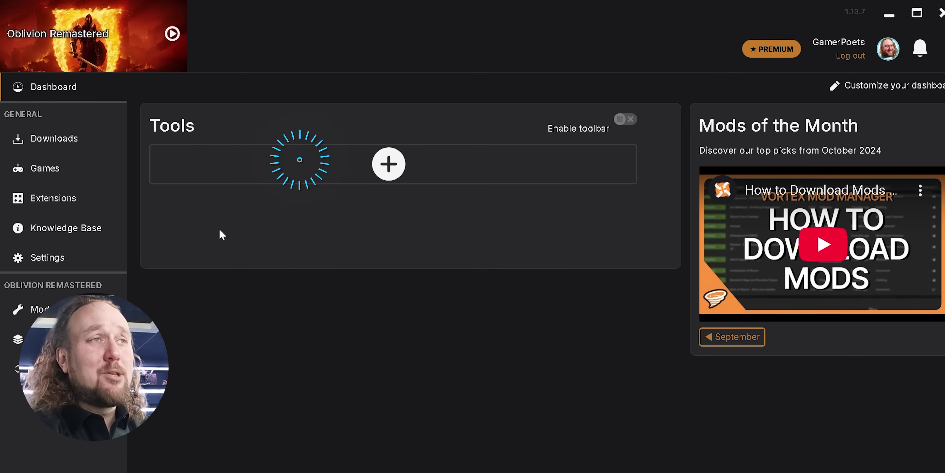
- Switch to Vortex and add a new dashboard tool named OBSE64
{"action": "left_click", "coordinate": [387, 176]}
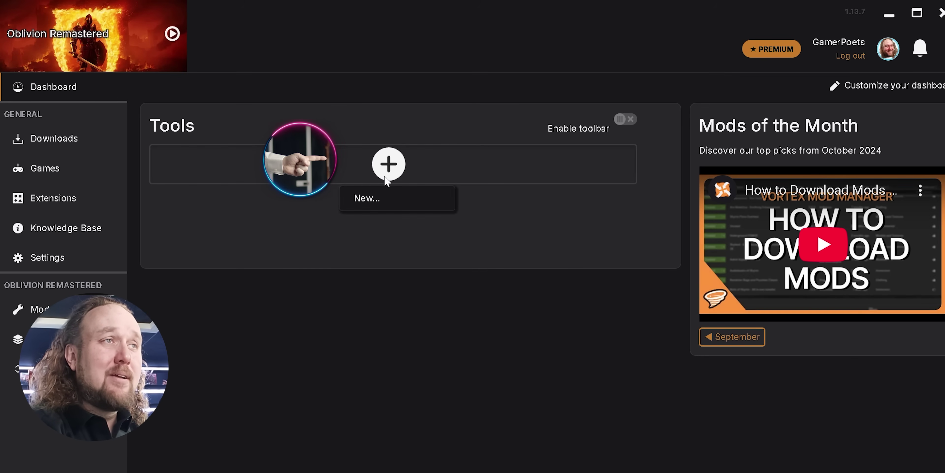
{"action": "left_click", "coordinate": [389, 198]}
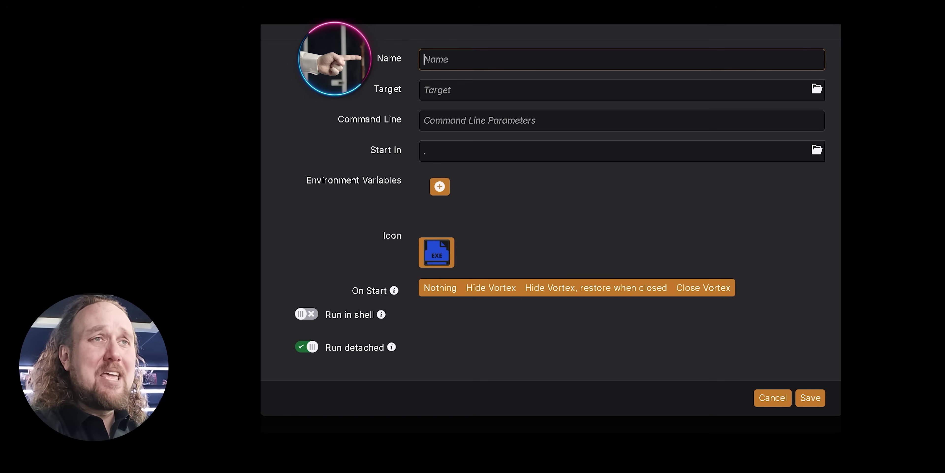
{"action": "type", "text": "OBSE64"}
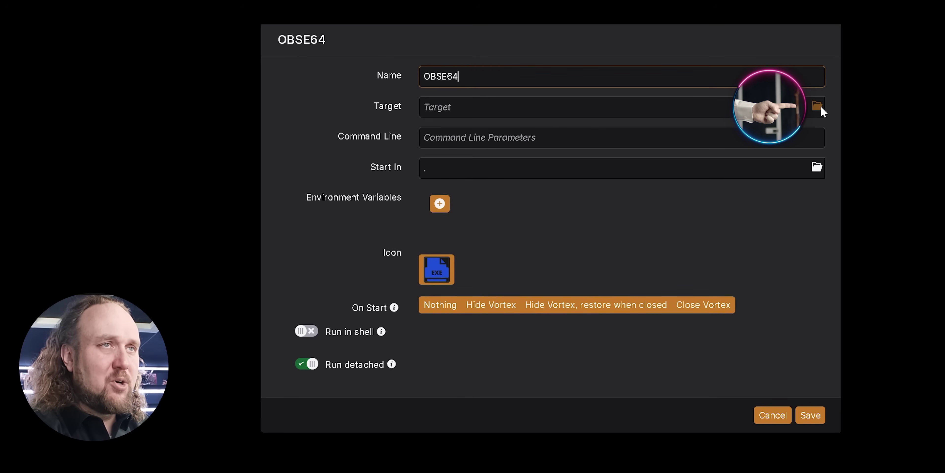
- Set the OBSE64 tool's target to obse64_loader.exe in Oblivion Remastered\OblivionRemastered\Binaries\Win64 and save the tool
{"action": "left_click", "coordinate": [817, 105]}
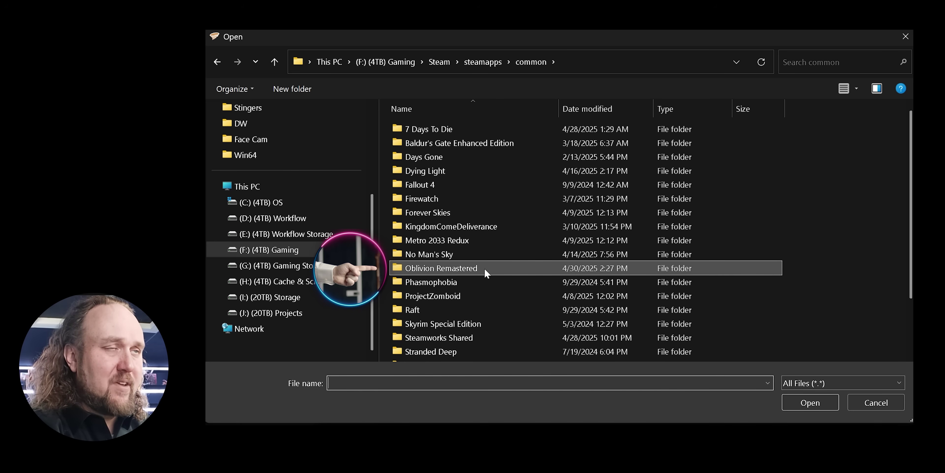
{"action": "double_click", "coordinate": [485, 272]}
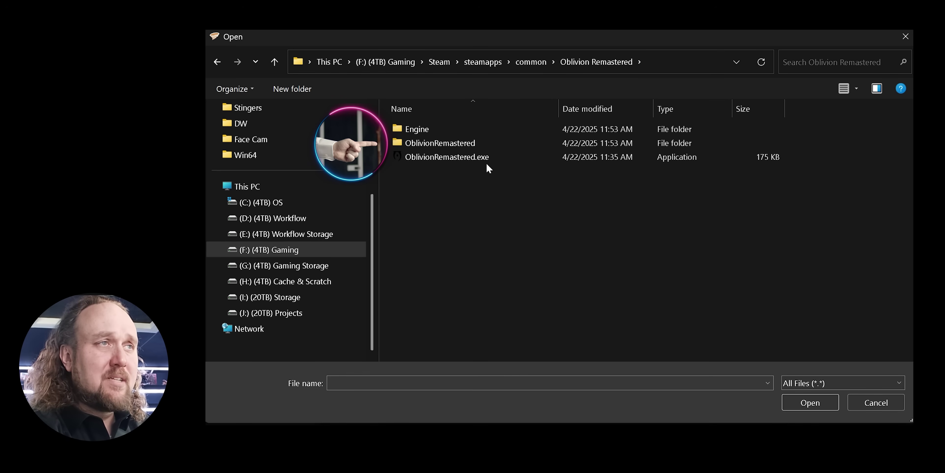
{"action": "double_click", "coordinate": [485, 147]}
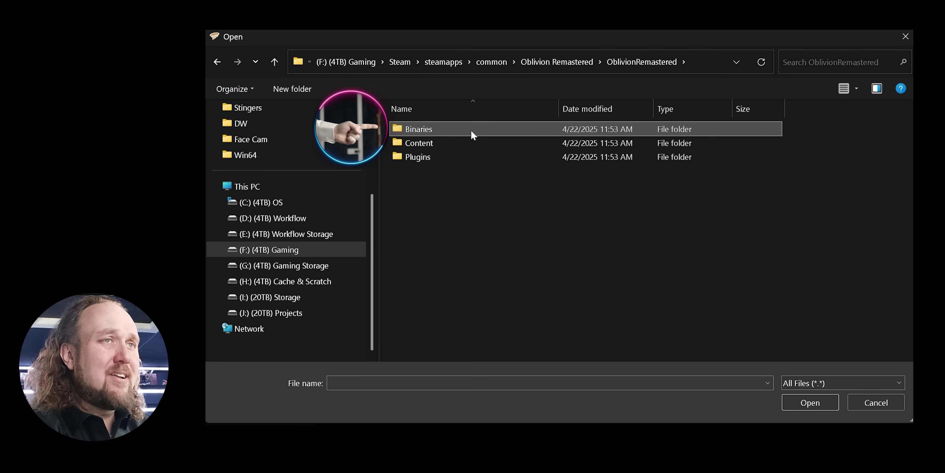
{"action": "double_click", "coordinate": [471, 130]}
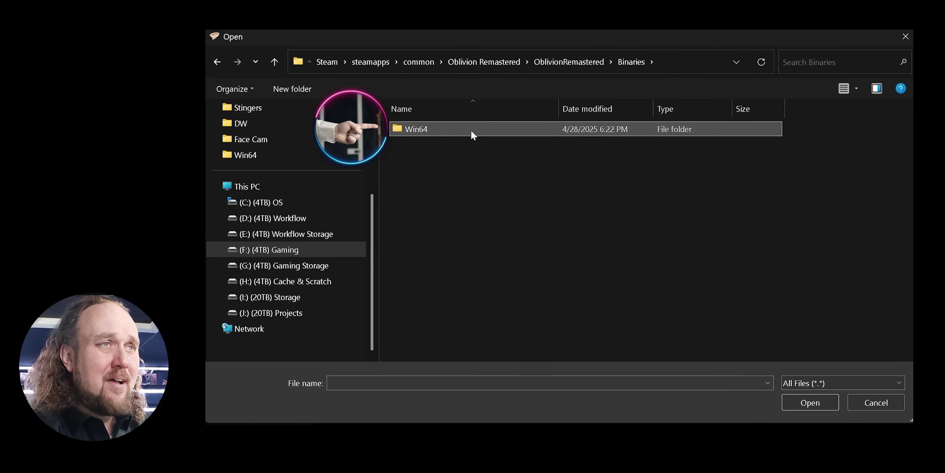
{"action": "double_click", "coordinate": [471, 130]}
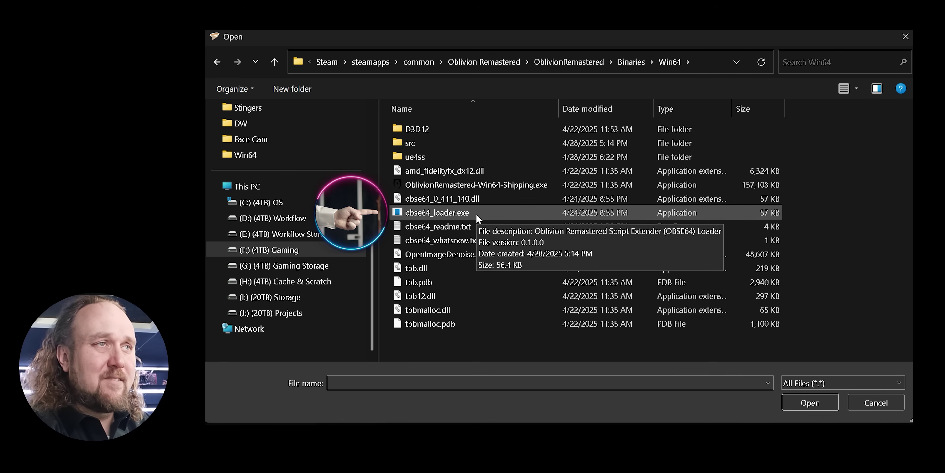
{"action": "double_click", "coordinate": [477, 215]}
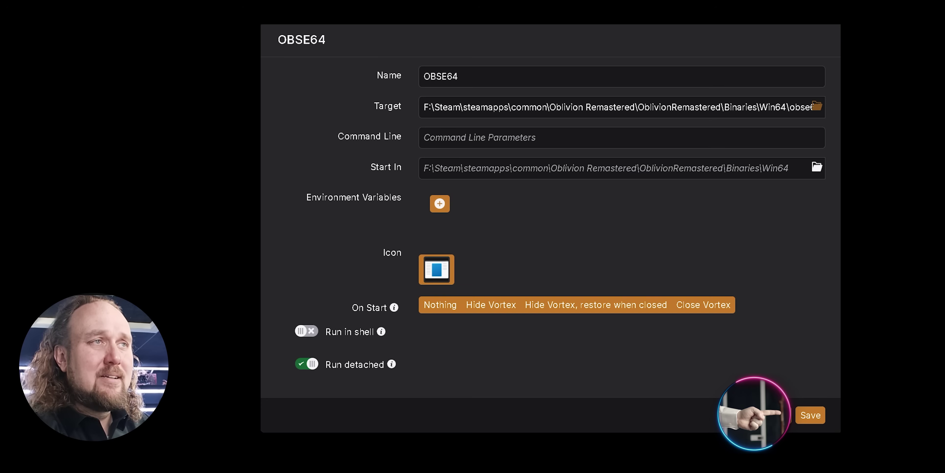
{"action": "left_click", "coordinate": [810, 415]}
{"action": "left_click", "coordinate": [631, 162]}
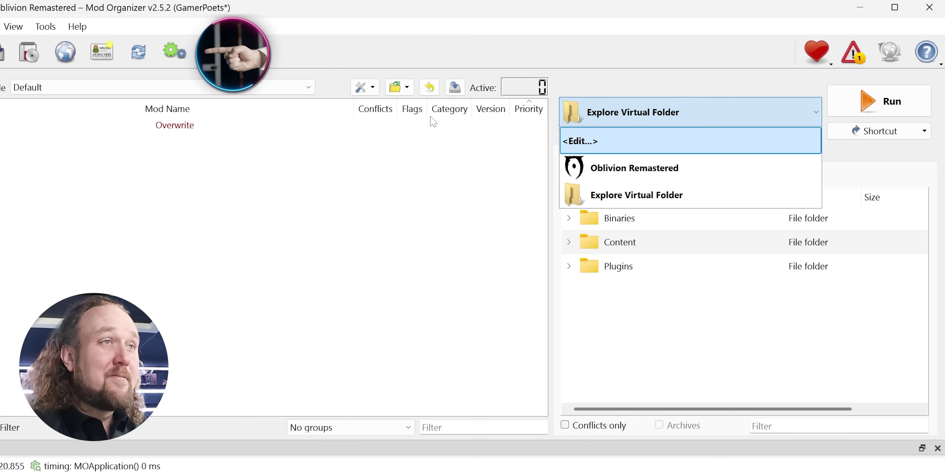
- Add obse64_loader.exe from Oblivion Remastered\OblivionRemastered\Binaries\Win64 as a new executable in Mod Organizer 2
{"action": "left_click", "coordinate": [179, 59]}
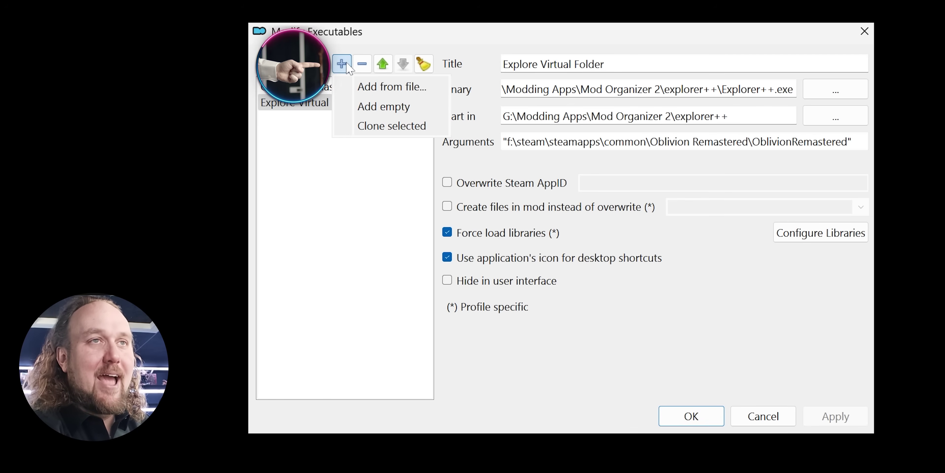
{"action": "left_click", "coordinate": [430, 94]}
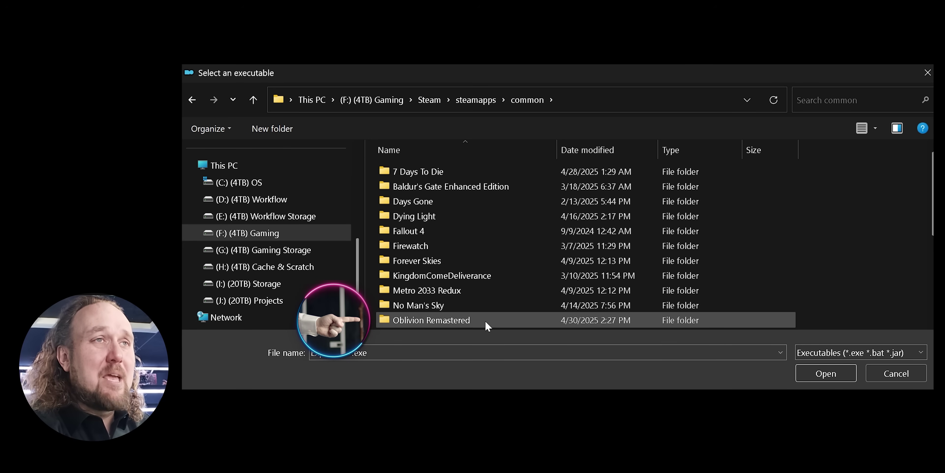
{"action": "double_click", "coordinate": [485, 320]}
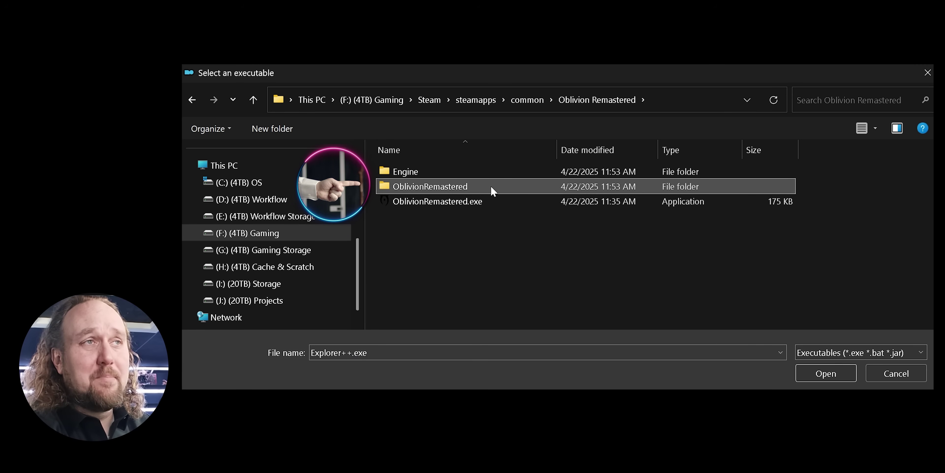
{"action": "double_click", "coordinate": [491, 186]}
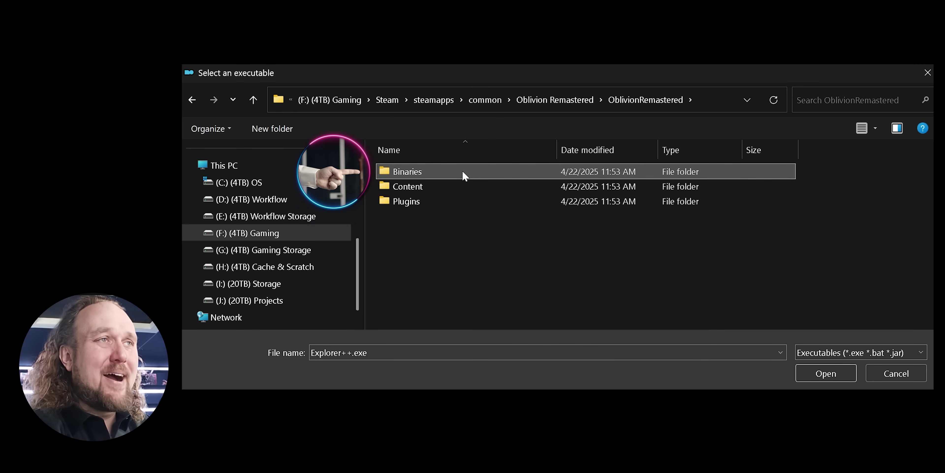
{"action": "double_click", "coordinate": [462, 176]}
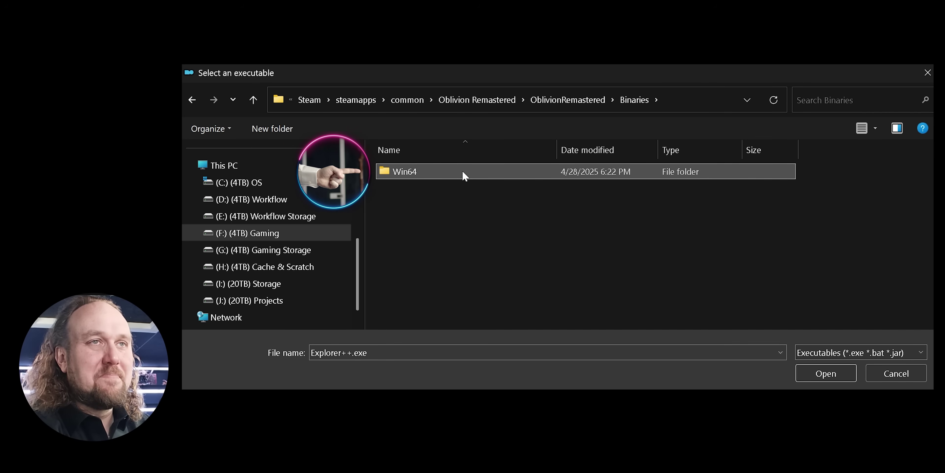
{"action": "double_click", "coordinate": [462, 170]}
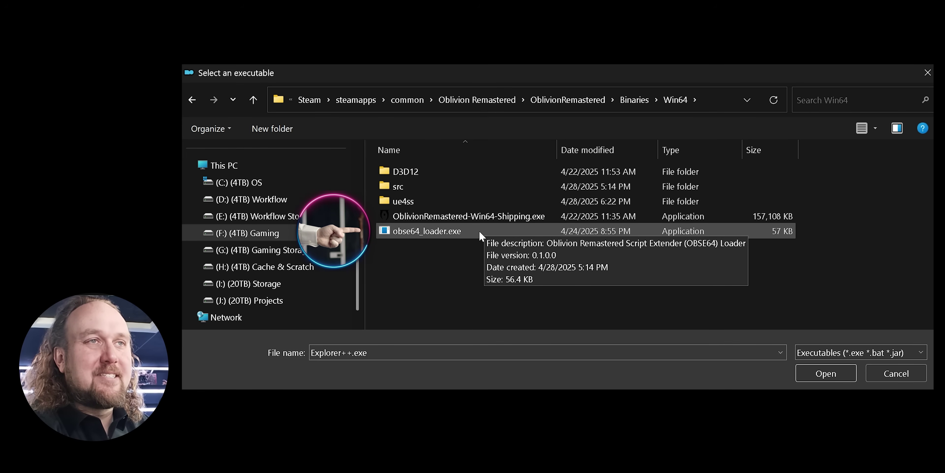
{"action": "double_click", "coordinate": [479, 231]}
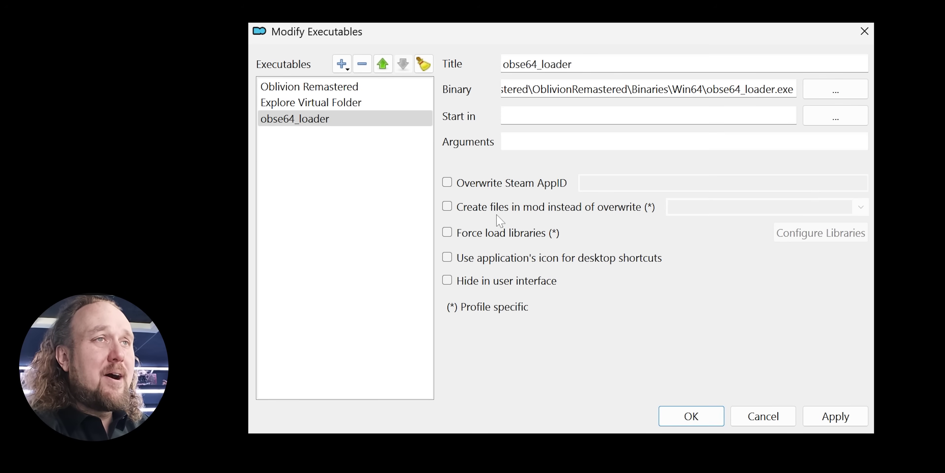
- Overwrite the loader's Steam AppID with 2623190, apply it, and choose obse64_loader as the program to run
{"action": "left_click", "coordinate": [453, 185]}
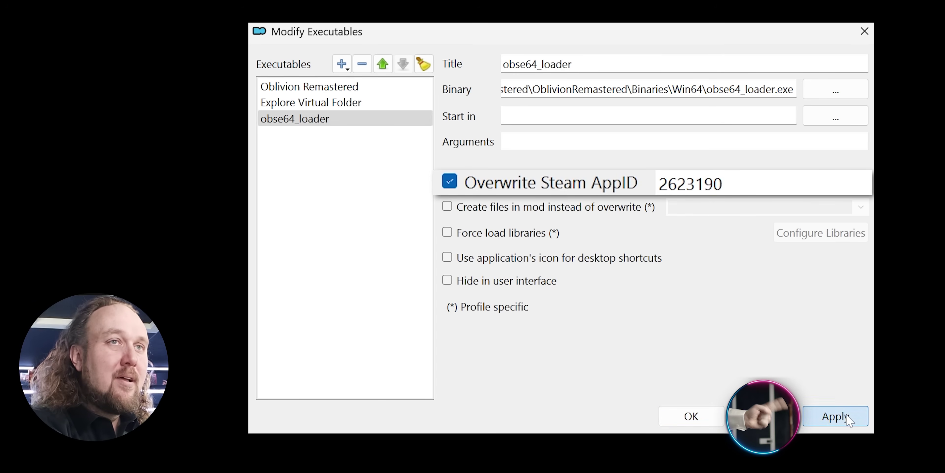
{"action": "left_click", "coordinate": [835, 416]}
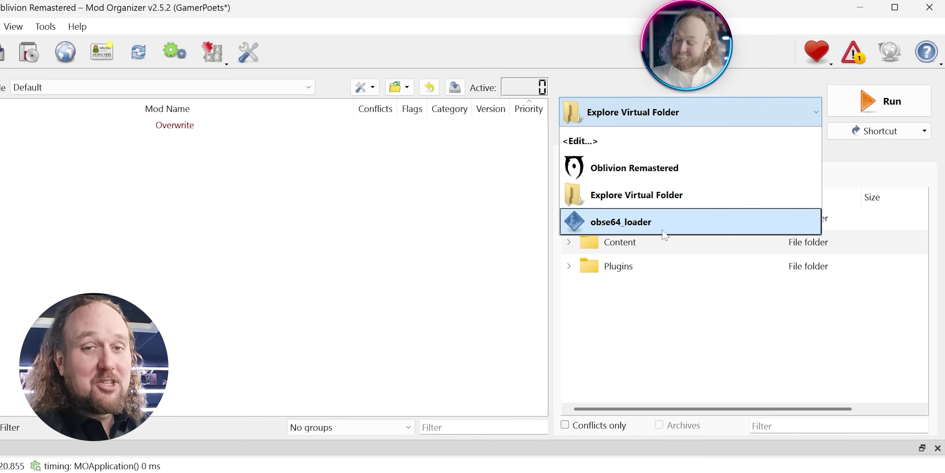
{"action": "left_click", "coordinate": [666, 220]}
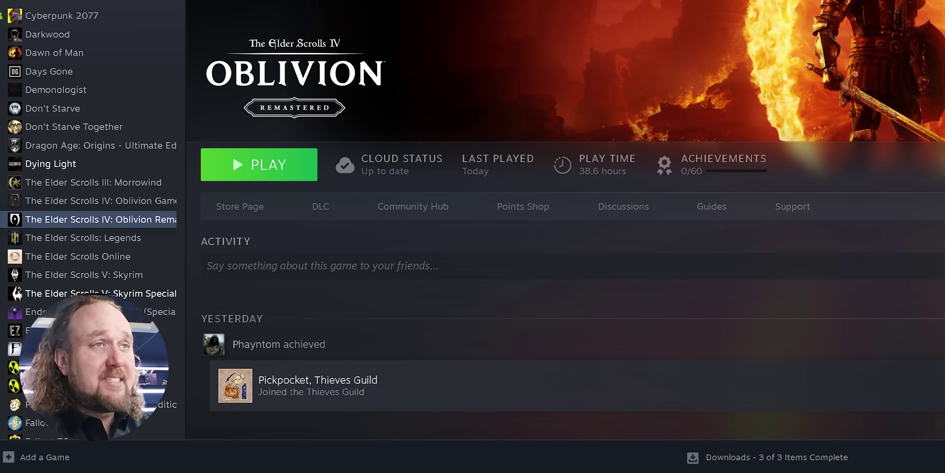
- Switch to Steam and view the Installed Files section of Oblivion Remastered's properties
{"action": "right_click", "coordinate": [148, 220]}
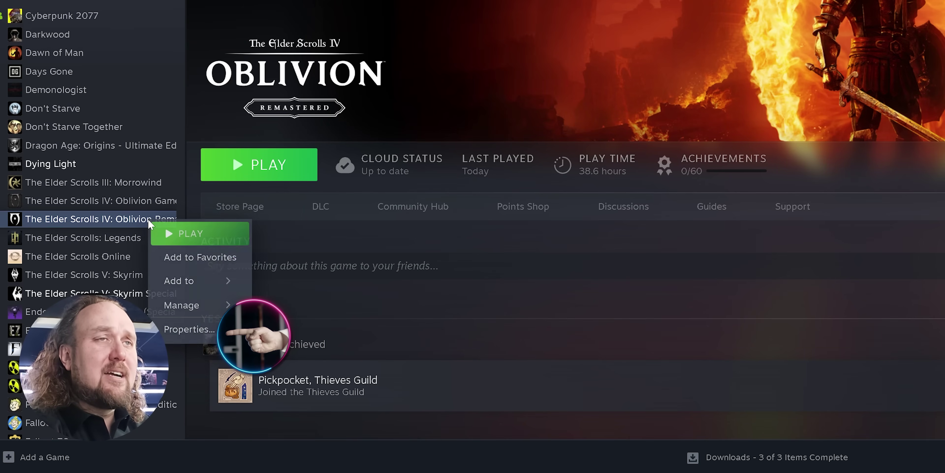
{"action": "left_click", "coordinate": [225, 332]}
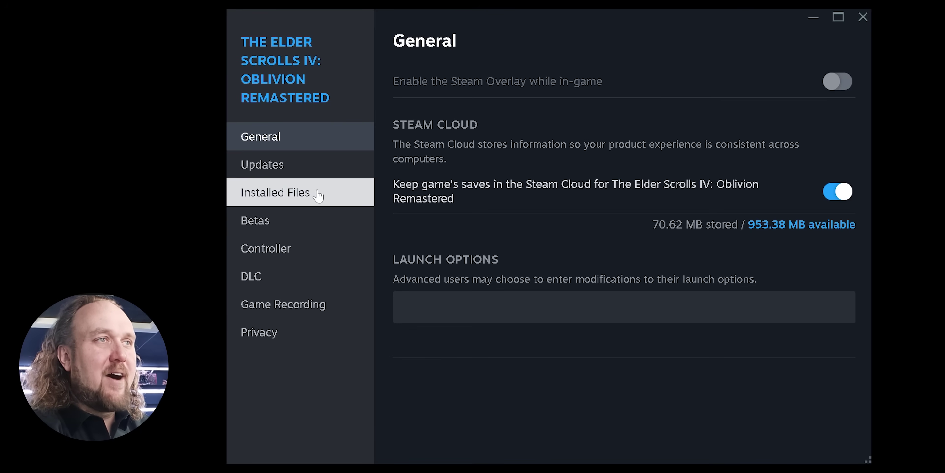
{"action": "left_click", "coordinate": [318, 194]}
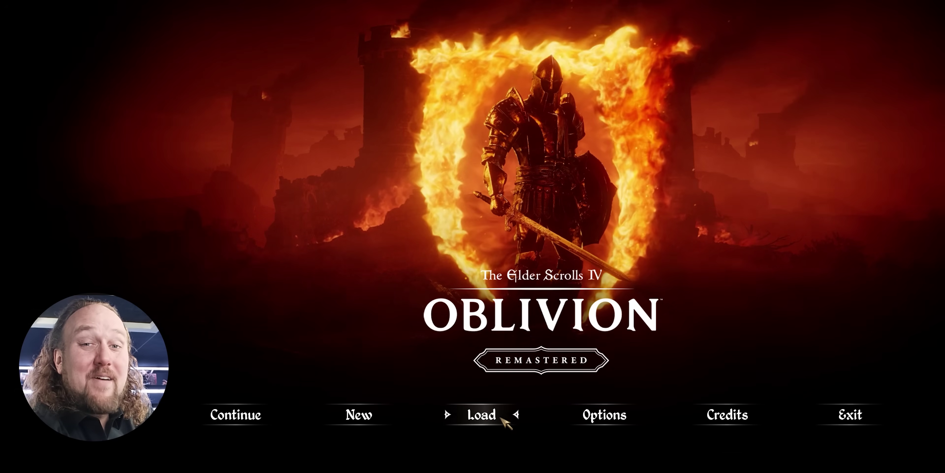
- In Oblivion Remastered, load the saved game Save 22 - Sheogorath's Palace
{"action": "left_click", "coordinate": [501, 418]}
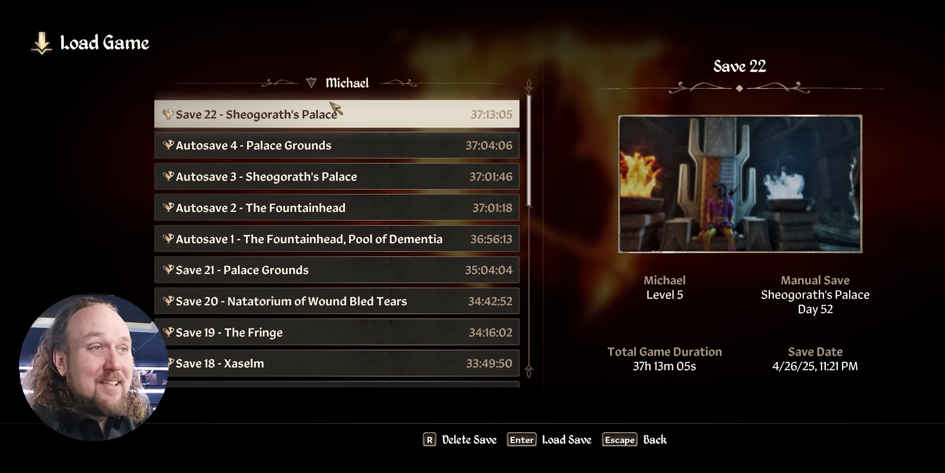
{"action": "left_click", "coordinate": [317, 110]}
{"action": "key", "text": "Escape"}
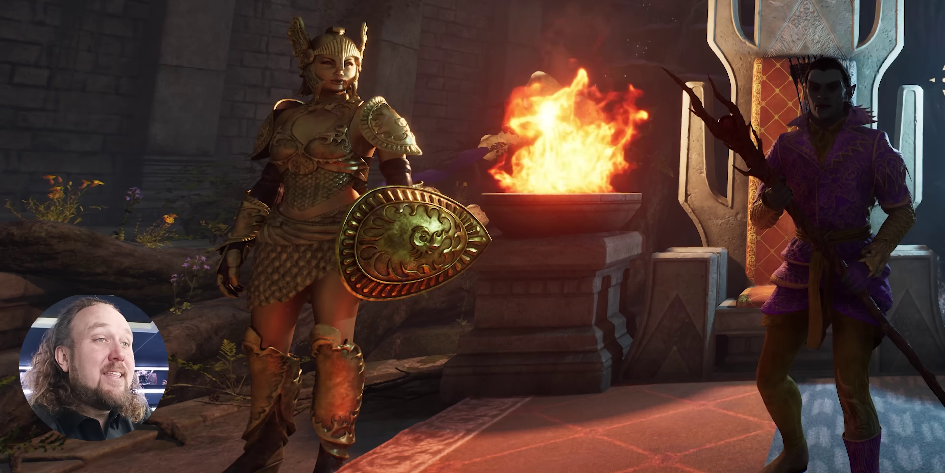
- Check the script extender's version by running GetOBSEVersion in the game console
{"action": "key", "text": "grave"}
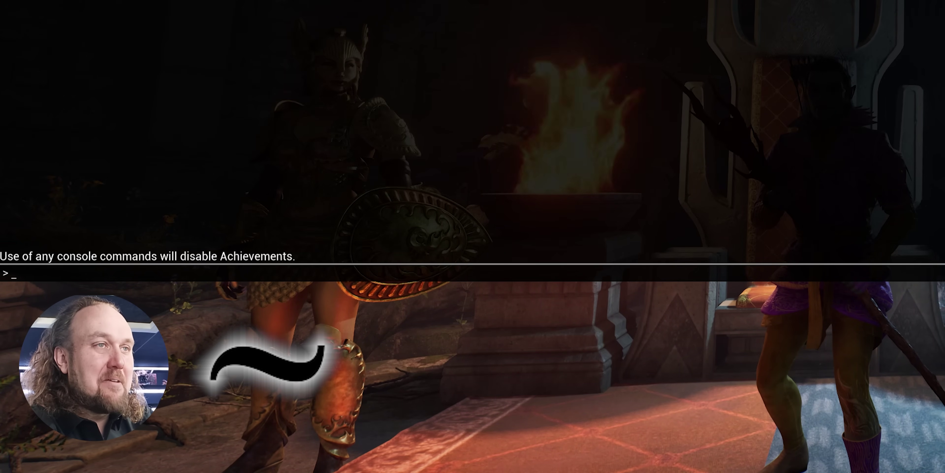
{"action": "type", "text": "GetOBSEVersion"}
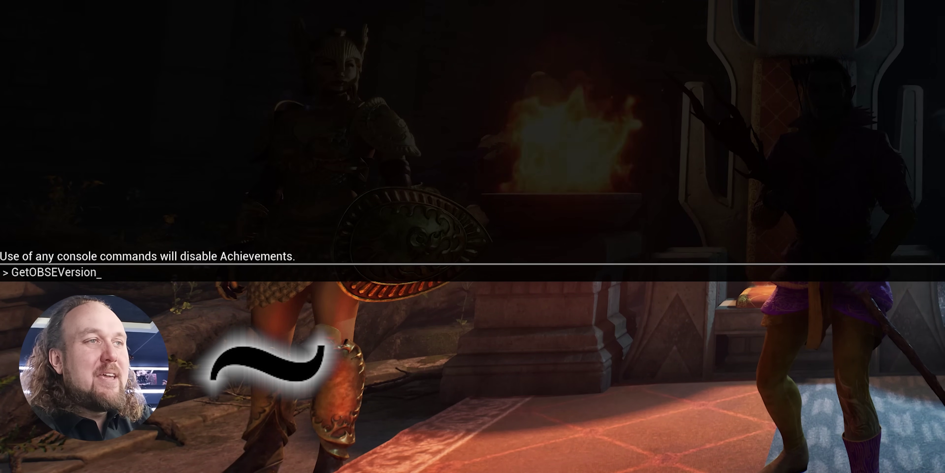
{"action": "key", "text": "Return"}
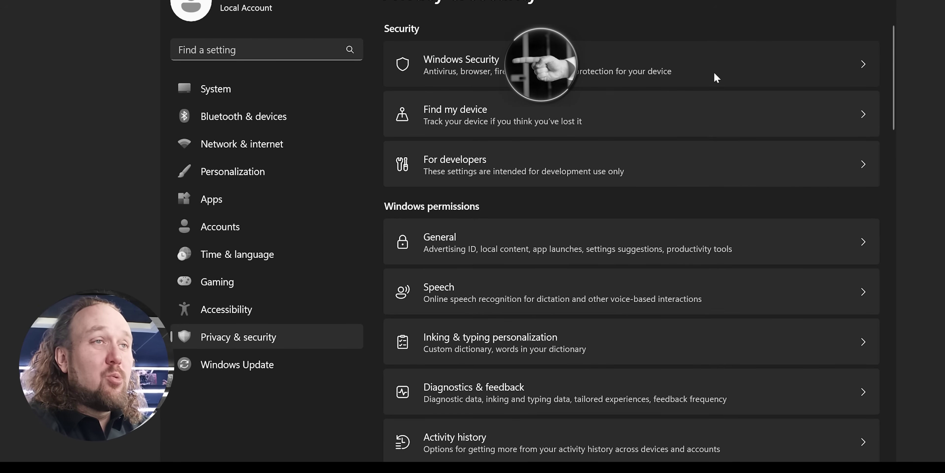
- Switch to Windows Settings and add ModOrganizer.exe as a file exclusion under Virus & threat protection
{"action": "left_click", "coordinate": [714, 74]}
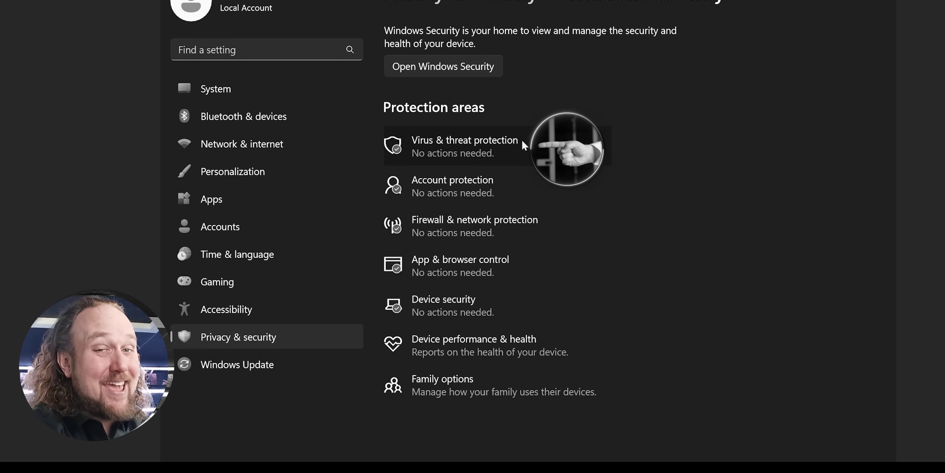
{"action": "left_click", "coordinate": [522, 143]}
{"action": "left_click", "coordinate": [661, 224]}
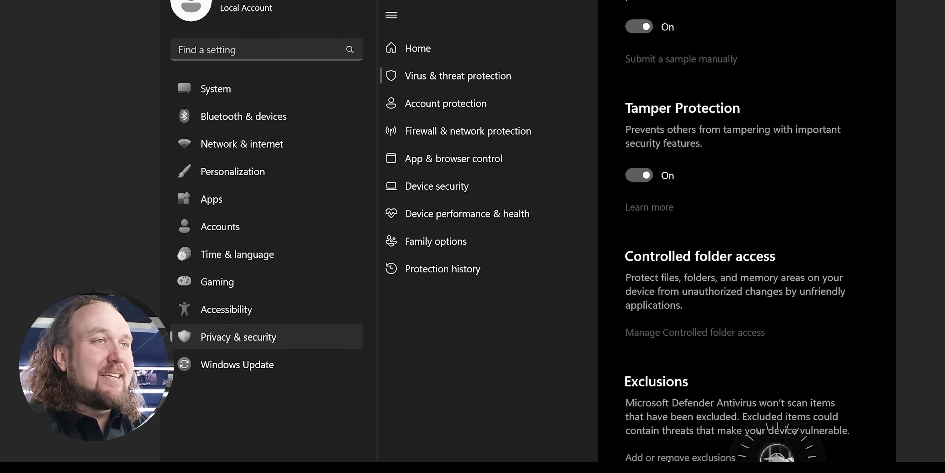
{"action": "left_click", "coordinate": [668, 457]}
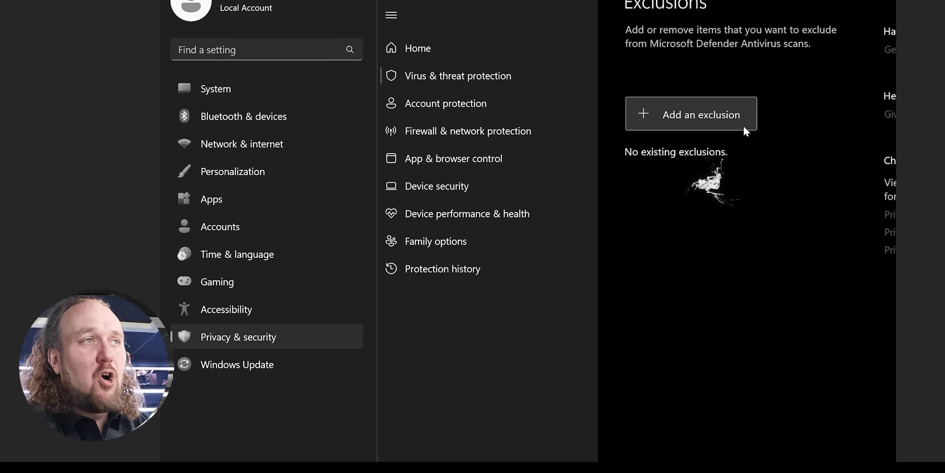
{"action": "left_click", "coordinate": [744, 127]}
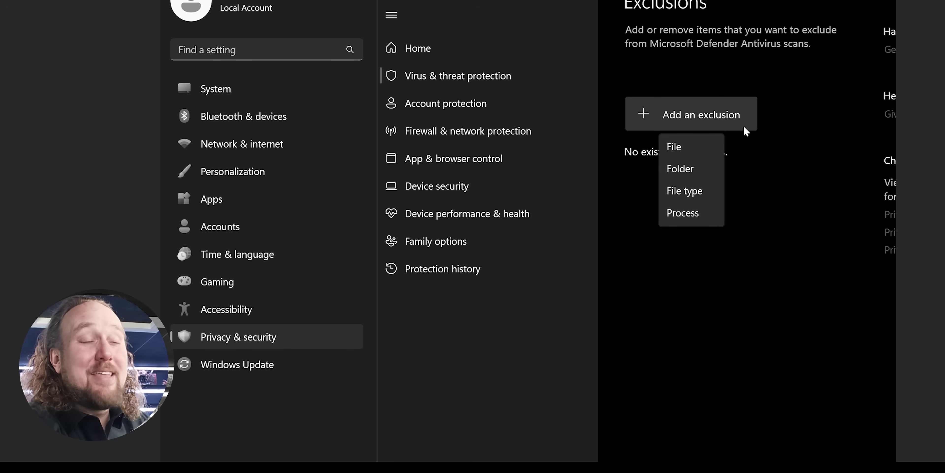
{"action": "left_click", "coordinate": [700, 149]}
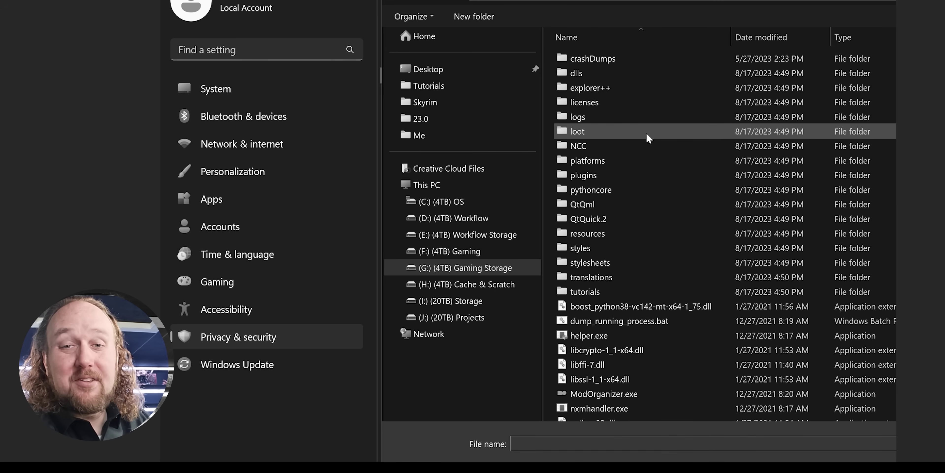
{"action": "double_click", "coordinate": [664, 393]}
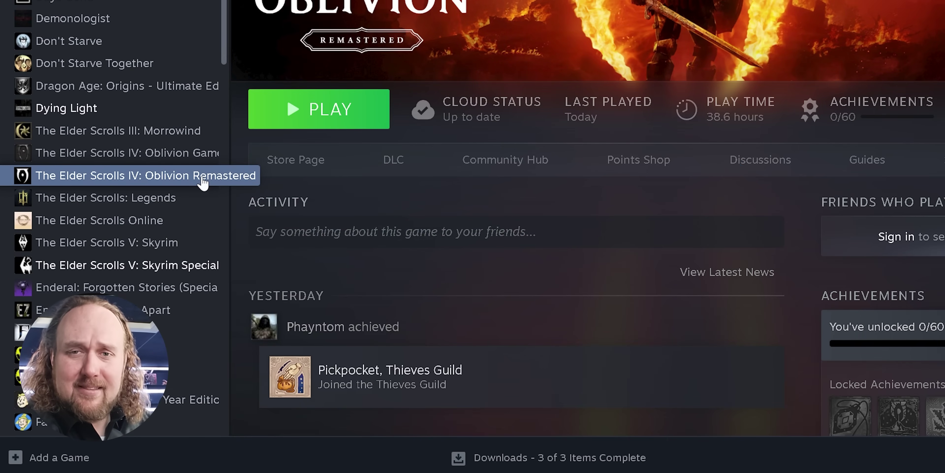
- Set Oblivion Remastered's Steam launch options to the quoted loader path under F:\Steam\steamapps\common\Oblivion Remastered\OblivionRemastered\Binaries, and highlight its drive letter
{"action": "right_click", "coordinate": [203, 179]}
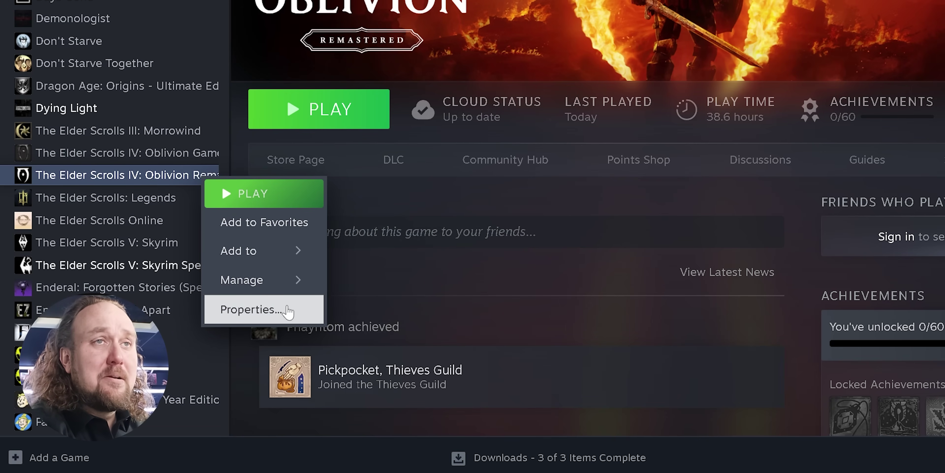
{"action": "left_click", "coordinate": [250, 309]}
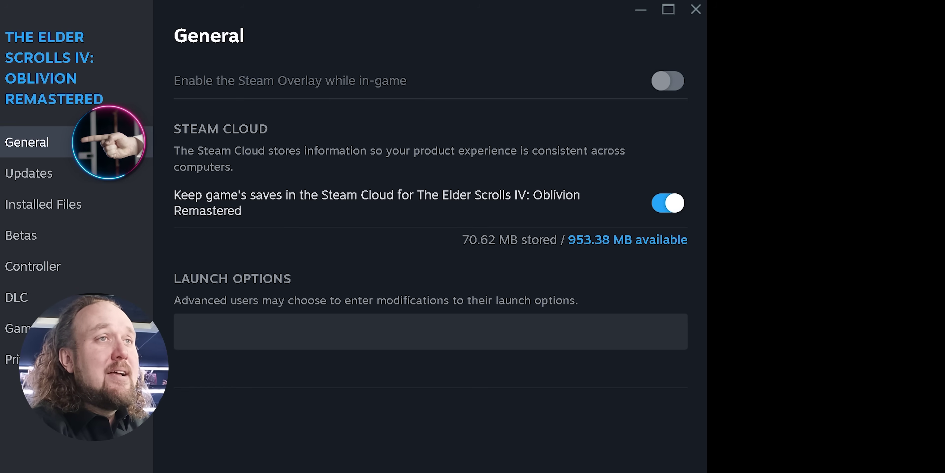
{"action": "left_click", "coordinate": [300, 331]}
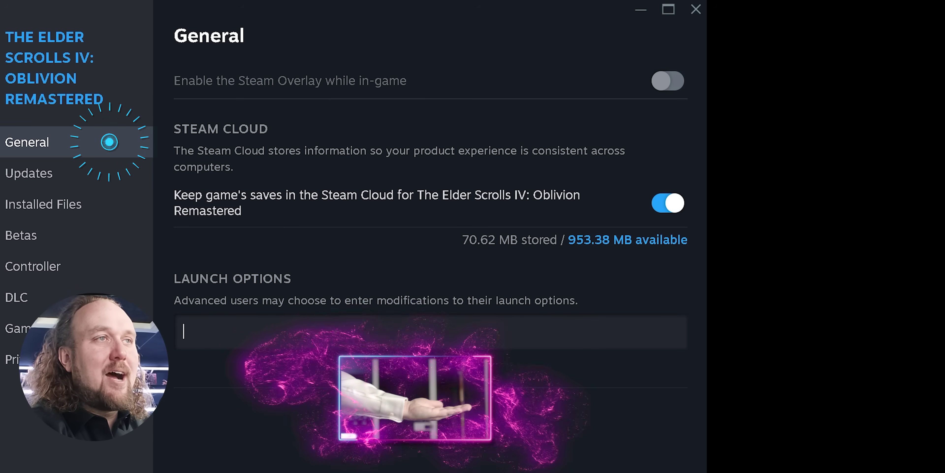
{"action": "right_click", "coordinate": [301, 331]}
{"action": "left_click", "coordinate": [332, 337]}
{"action": "left_click_drag", "start_coordinate": [330, 331], "coordinate": [183, 331]}
{"action": "left_click", "coordinate": [194, 331]}
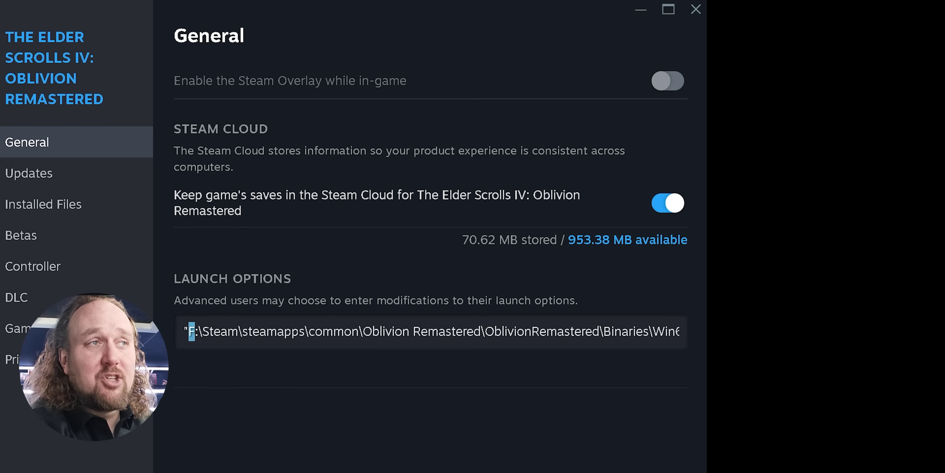
- Switch to File Explorer and open Documents\My Games\Oblivion Remastered\OBSE in the user's folder on the C: drive
{"action": "key", "text": "alt+Tab"}
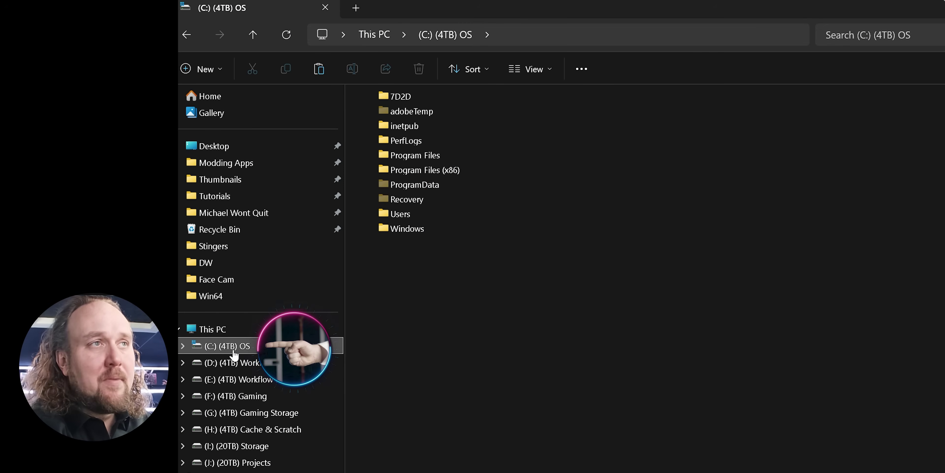
{"action": "double_click", "coordinate": [439, 214]}
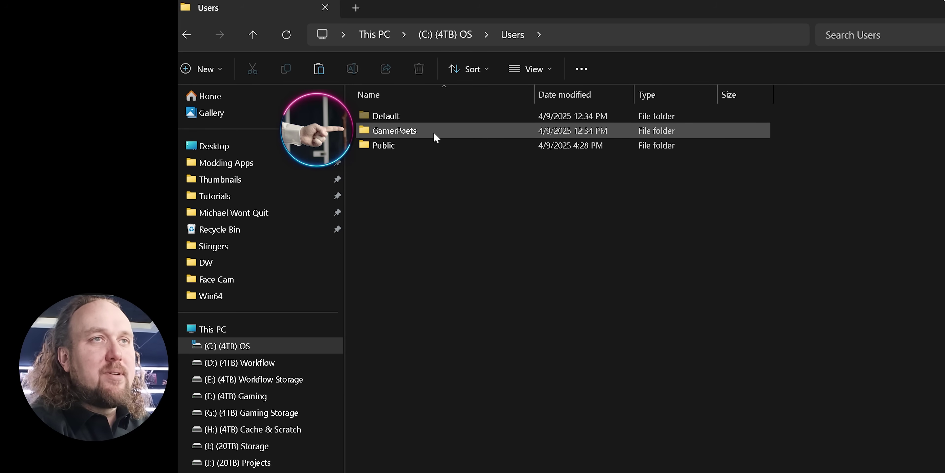
{"action": "double_click", "coordinate": [435, 132]}
{"action": "double_click", "coordinate": [429, 203]}
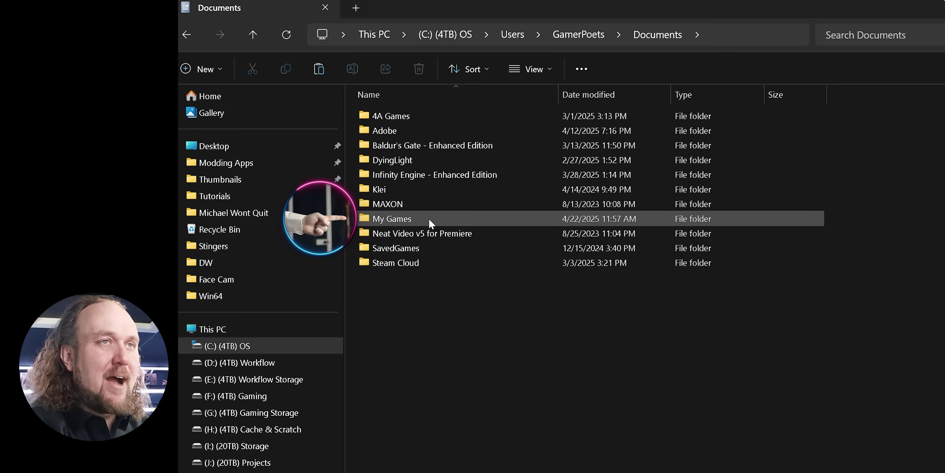
{"action": "double_click", "coordinate": [429, 219]}
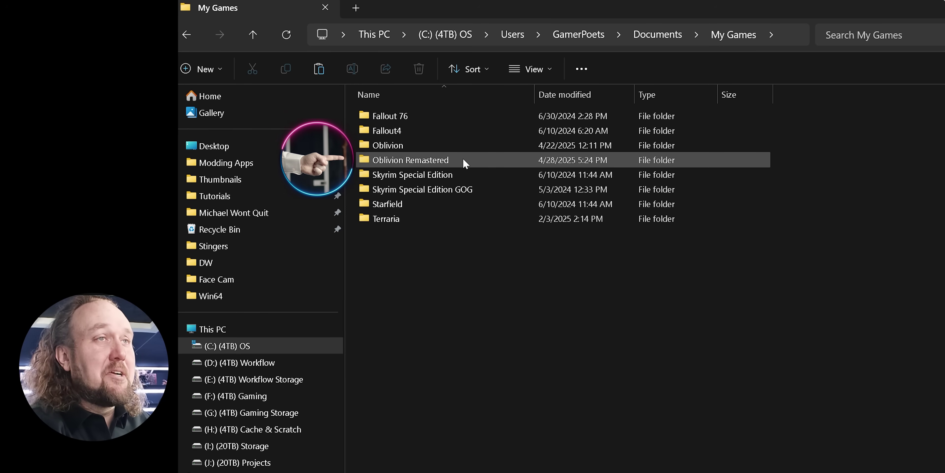
{"action": "double_click", "coordinate": [465, 160]}
{"action": "double_click", "coordinate": [409, 115]}
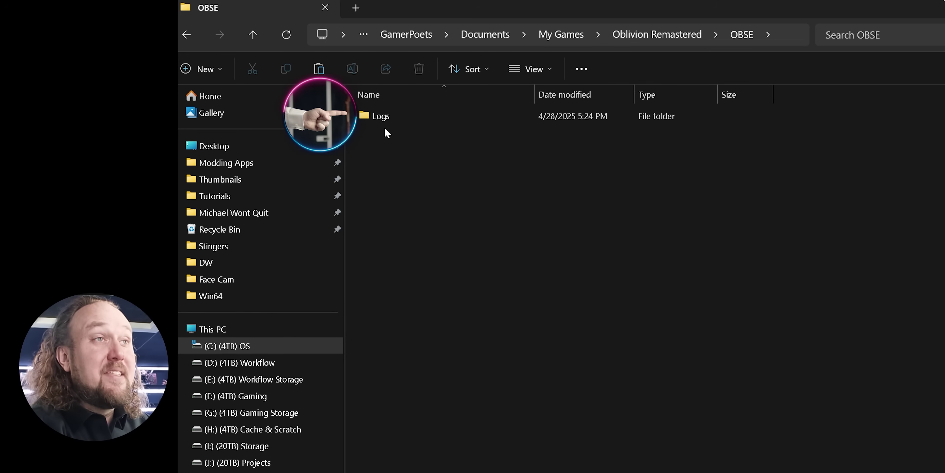
- Create a new text document in the OBSE folder and name it obse.ini, replacing the .txt extension
{"action": "right_click", "coordinate": [404, 160]}
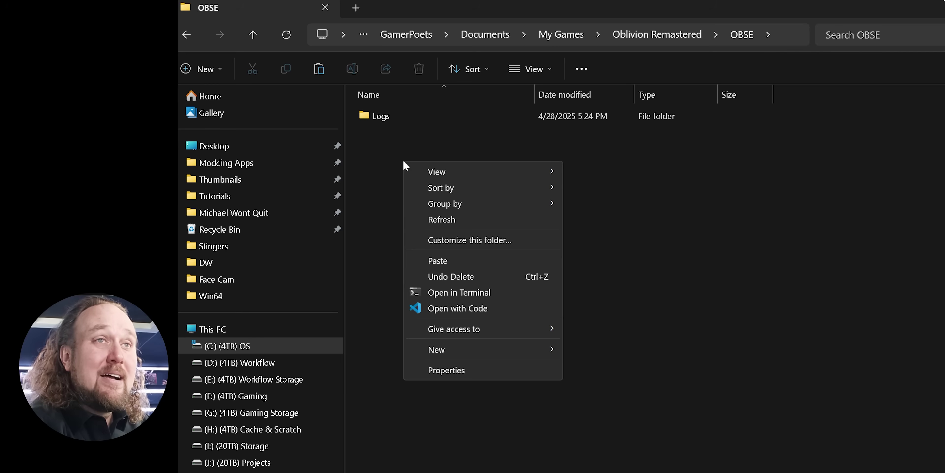
{"action": "mouse_move", "coordinate": [455, 353]}
{"action": "left_click", "coordinate": [605, 385]}
{"action": "type", "text": "obse.ini"}
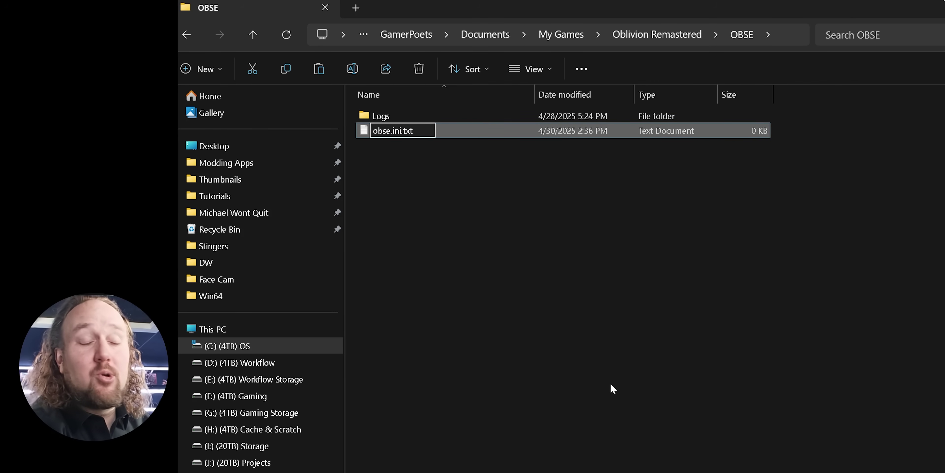
{"action": "key", "text": "Return"}
{"action": "key", "text": "Return"}
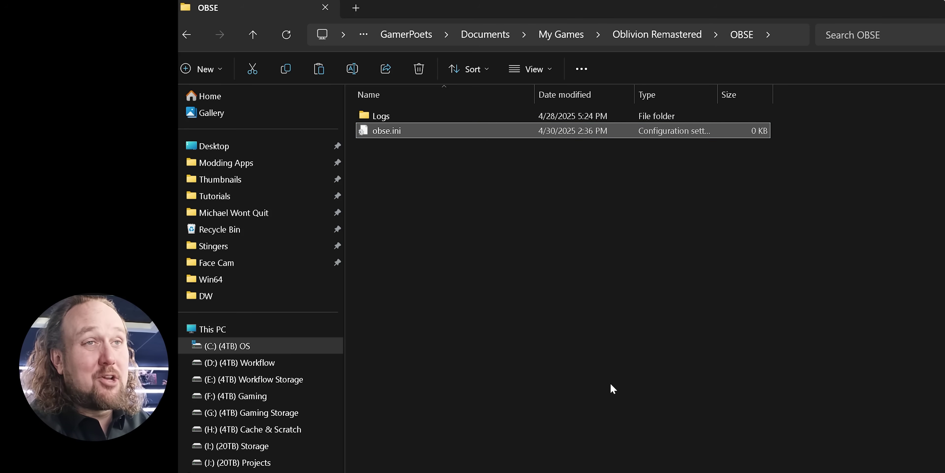
{"action": "right_click", "coordinate": [424, 135]}
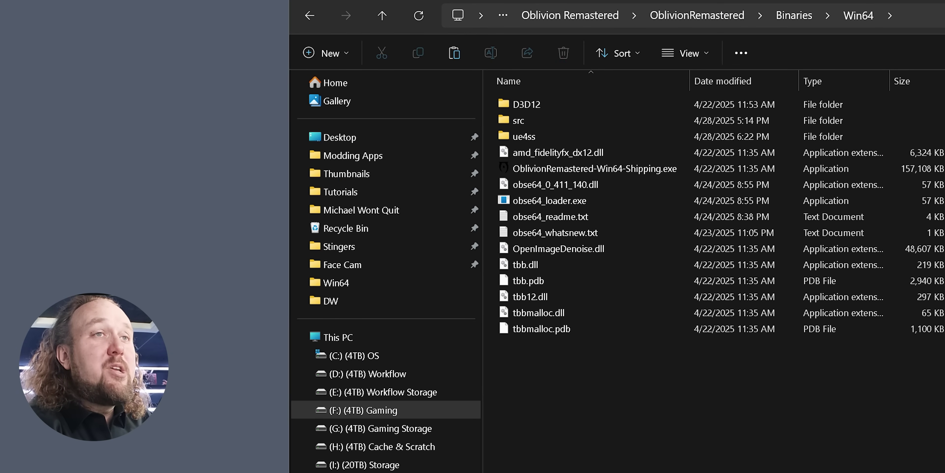
- Delete the old script extender from the game's Win64 folder: the four obse64 files, from obse64_0_411_140.dll to obse64_whatsnew.txt, and the src folder
{"action": "left_click", "coordinate": [602, 184]}
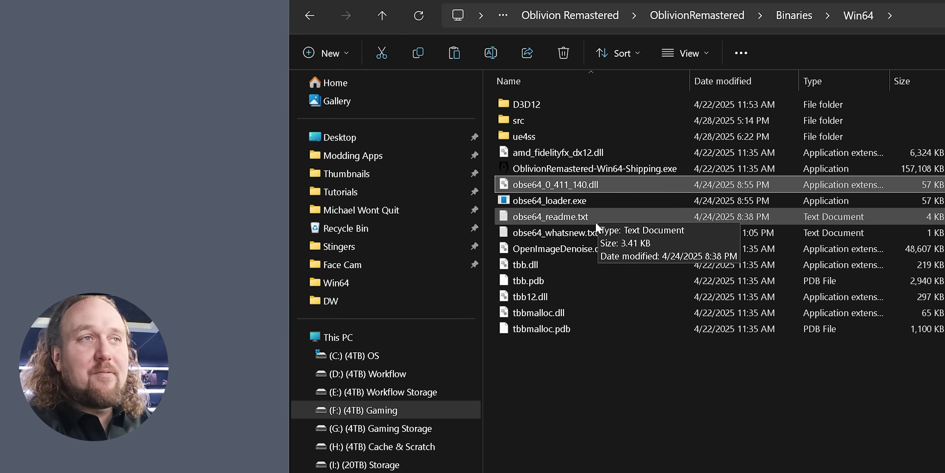
{"action": "left_click", "coordinate": [596, 233], "text": "shift"}
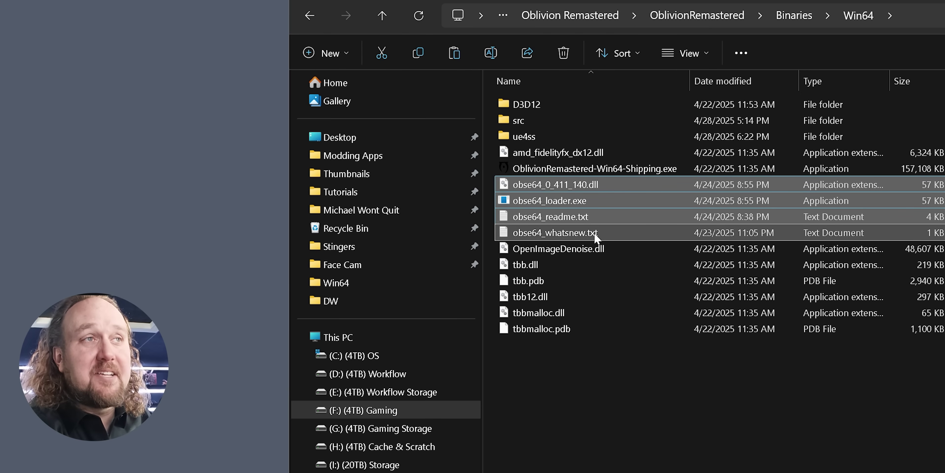
{"action": "key", "text": "Delete"}
{"action": "left_click", "coordinate": [536, 123]}
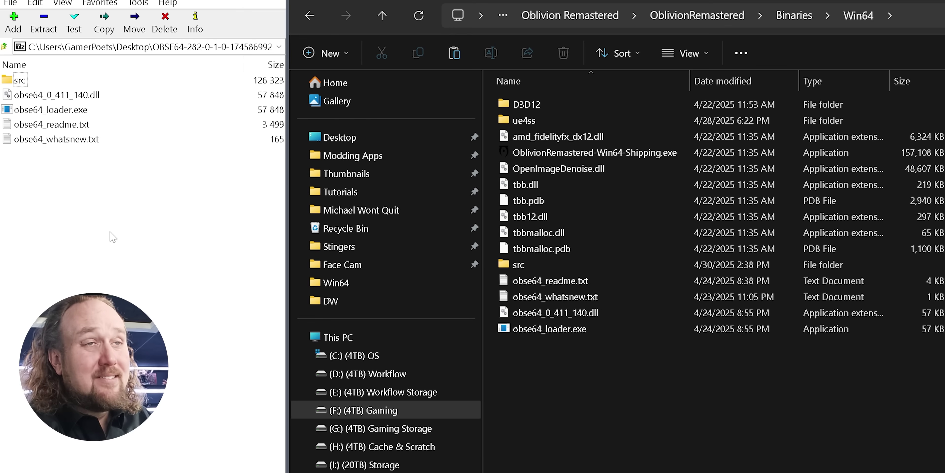
- Copy the src folder and all four obse64 files from the OBSE64 archive into the Win64 folder, replacing the files already there
{"action": "left_click_drag", "start_coordinate": [102, 210], "coordinate": [22, 84]}
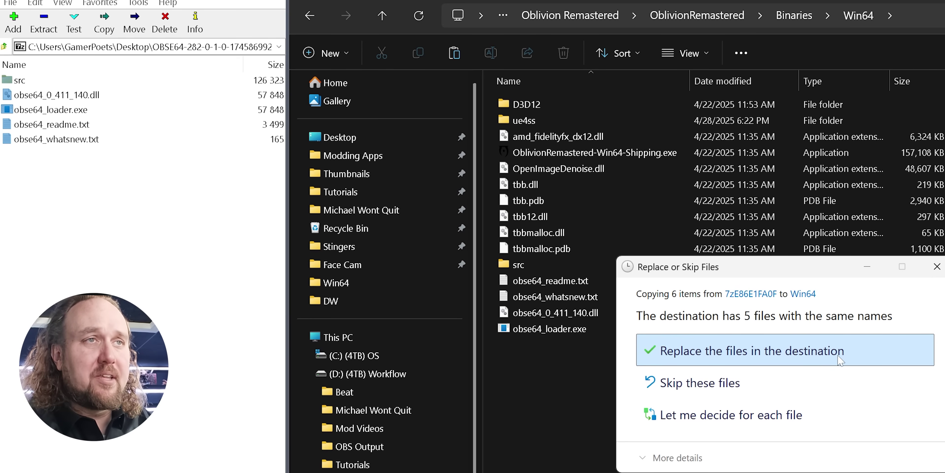
{"action": "left_click", "coordinate": [841, 359]}
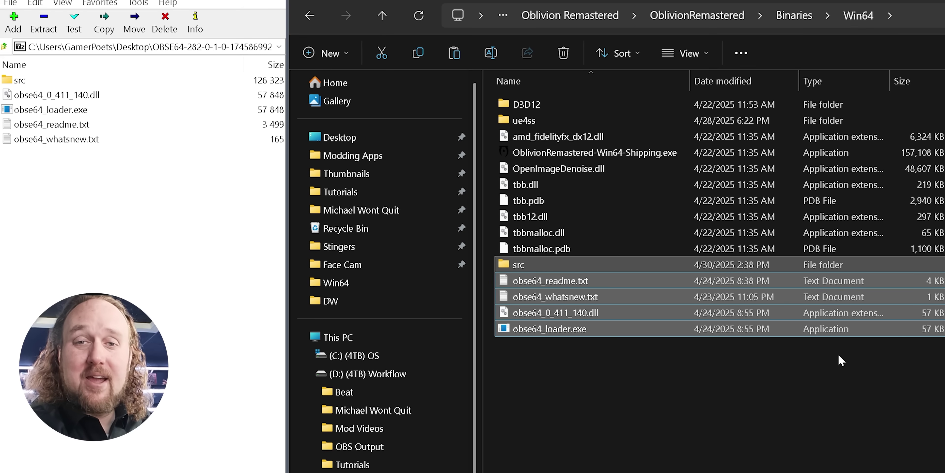